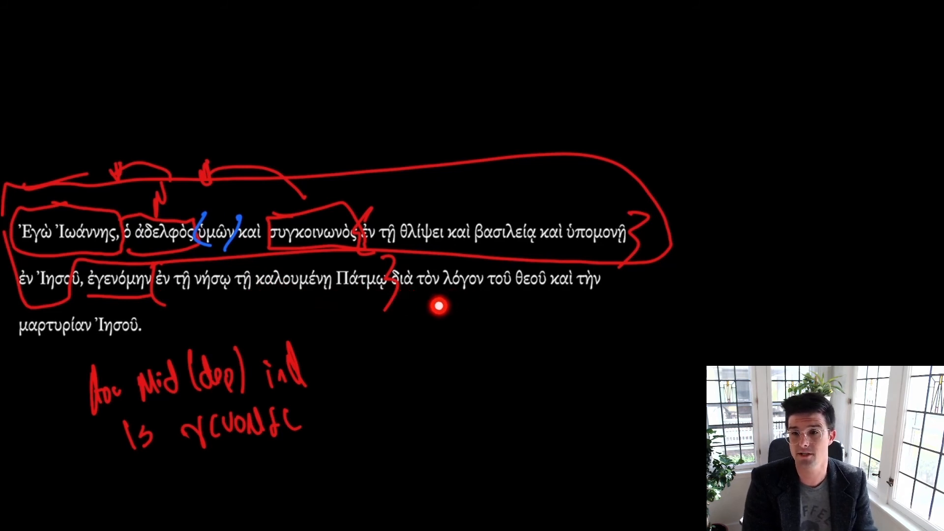
- Mark the end of the bracketed phrase after Πάτμῳ with a short red stroke
drag(394, 303, 405, 304)
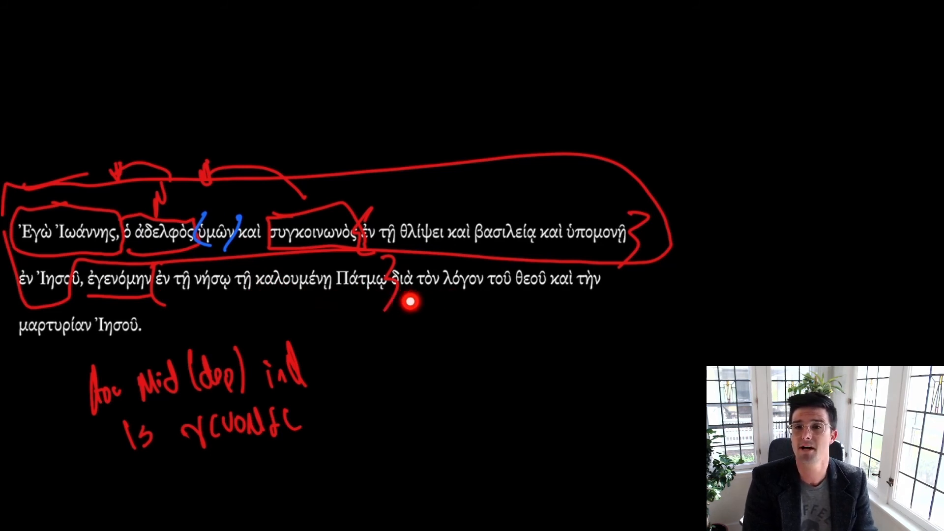